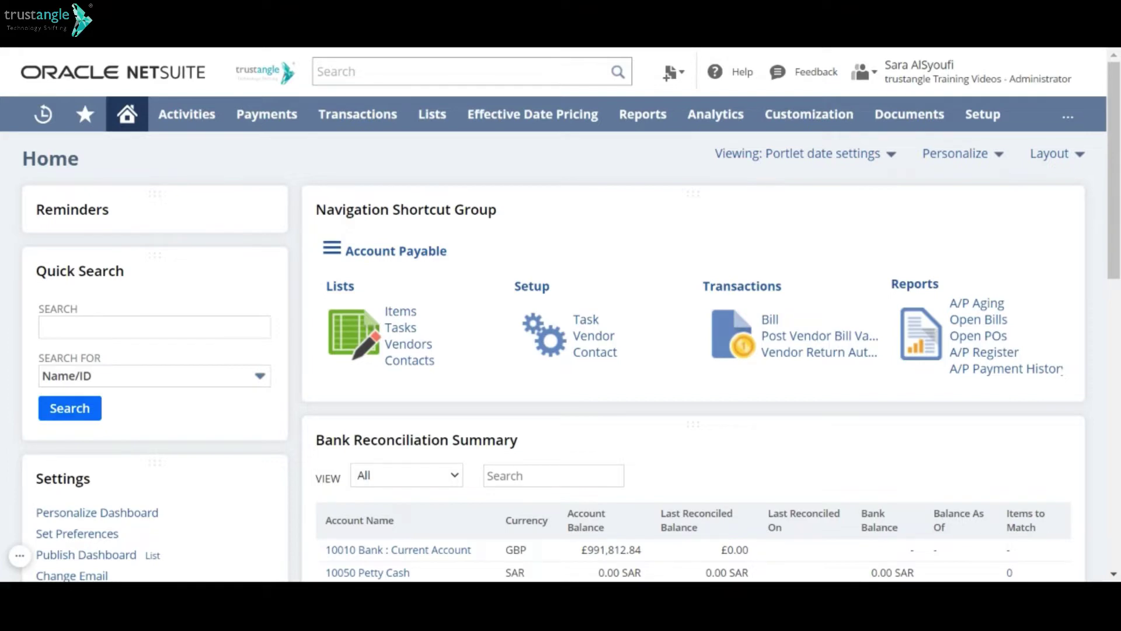
Open a blank form for a new location in the company's classification setup.
{"action": "mouse_move", "coordinate": [999, 129]}
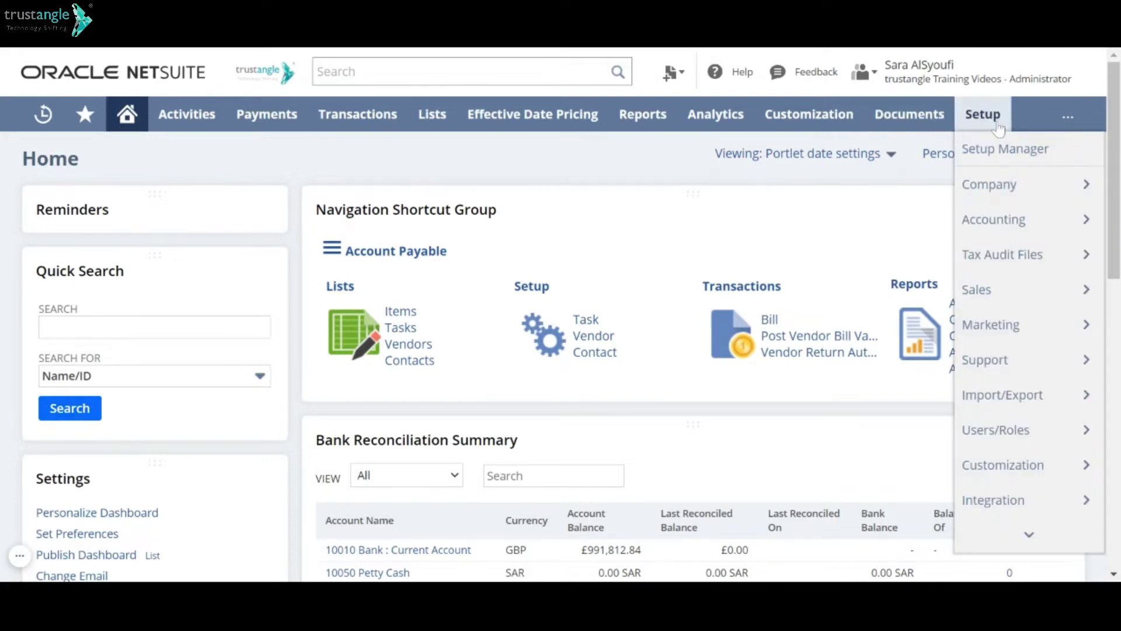
{"action": "mouse_move", "coordinate": [992, 184]}
{"action": "scroll", "coordinate": [860, 395], "scroll_direction": "down", "scroll_amount": 3}
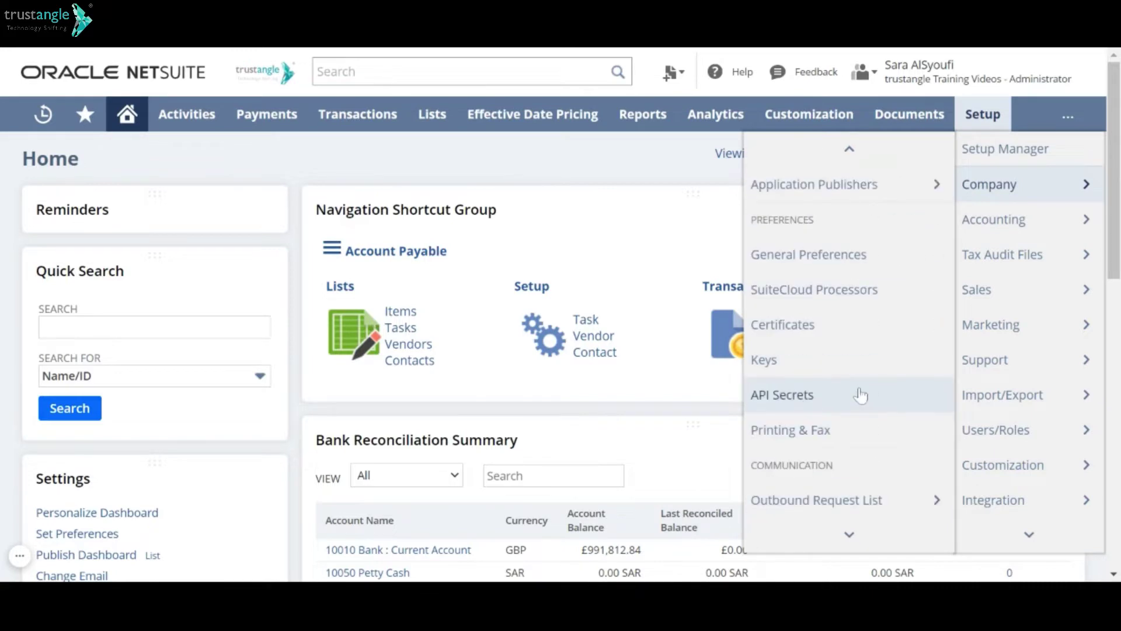
{"action": "scroll", "coordinate": [860, 395], "scroll_direction": "down", "scroll_amount": 5}
{"action": "mouse_move", "coordinate": [785, 432]}
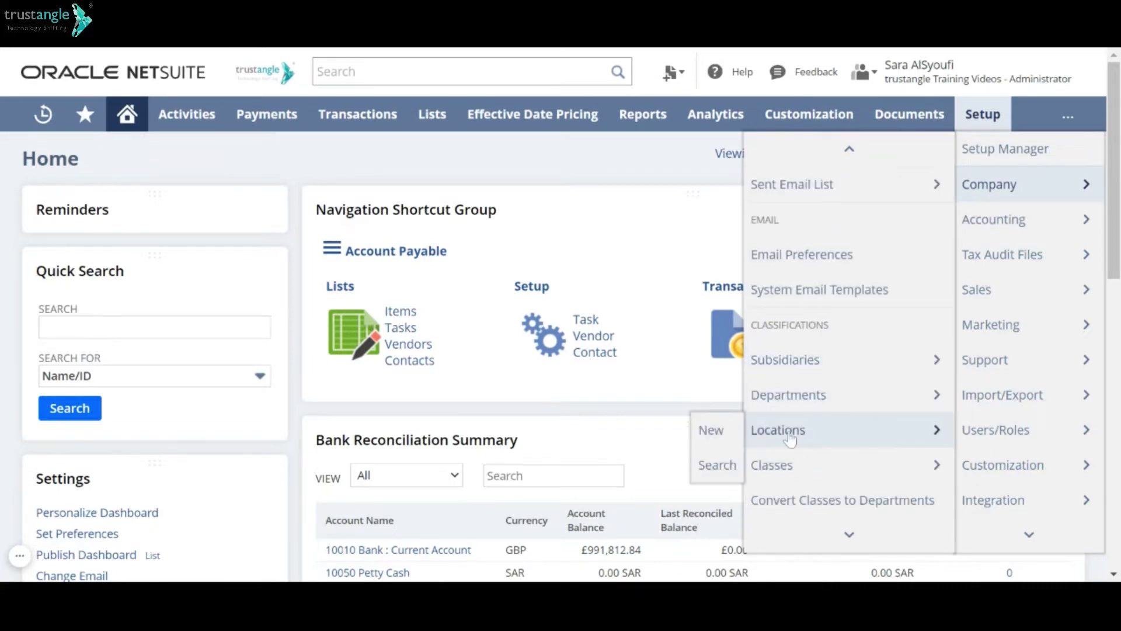
{"action": "left_click", "coordinate": [711, 432]}
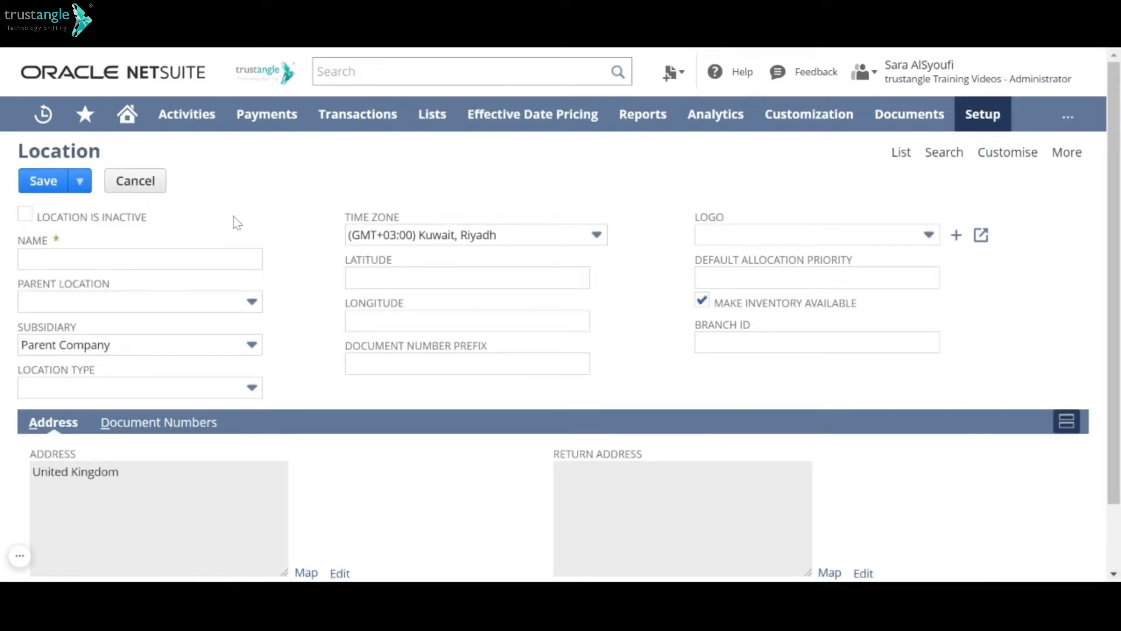
Name the new location Jeddah Warehouses and leave its parent location blank.
{"action": "left_click", "coordinate": [23, 259]}
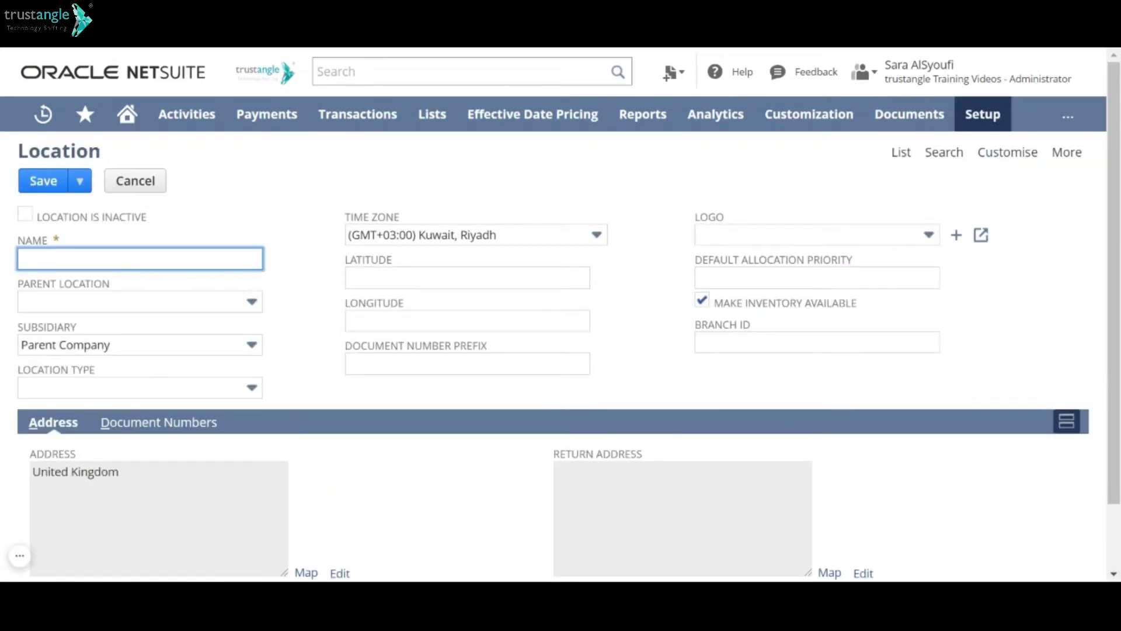
{"action": "type", "text": "Jeddah Warehouses"}
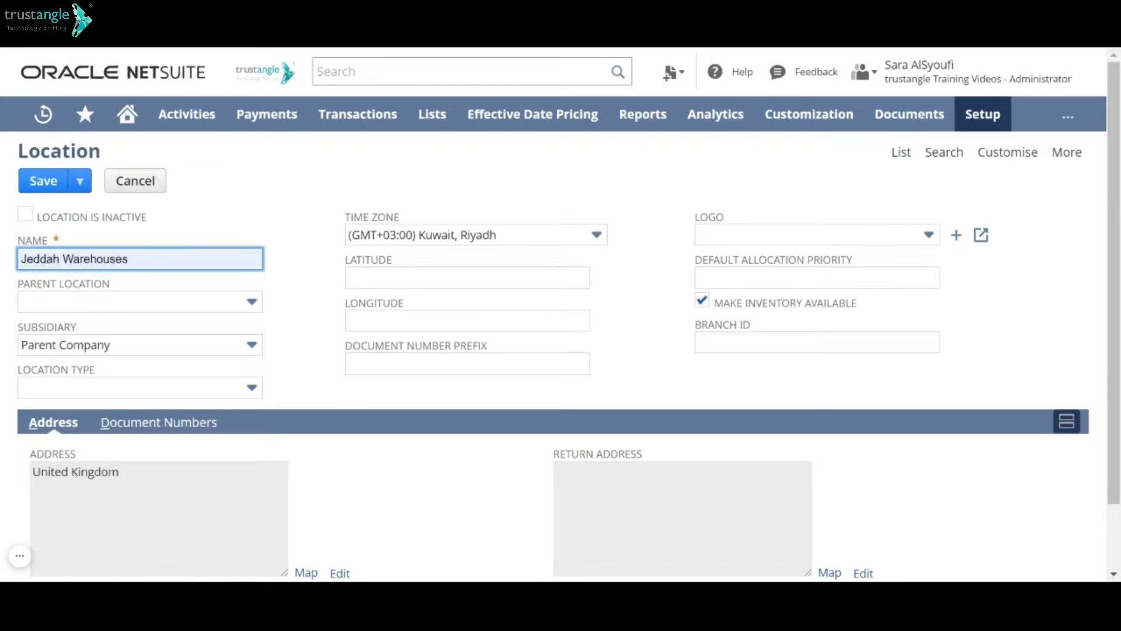
{"action": "left_click", "coordinate": [221, 218]}
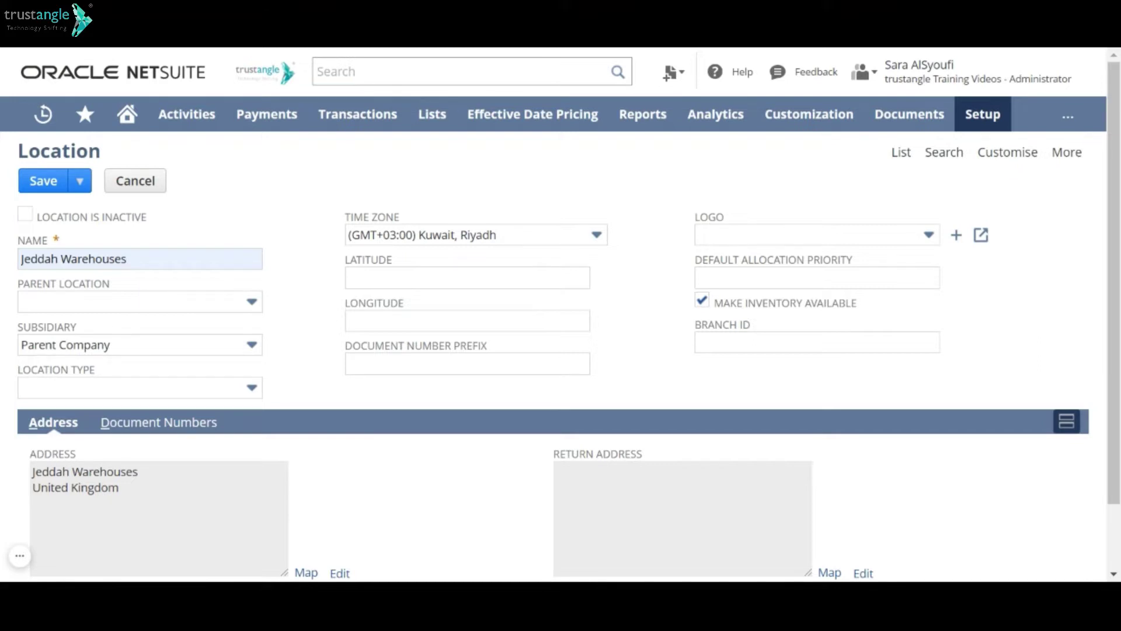
{"action": "left_click", "coordinate": [178, 301]}
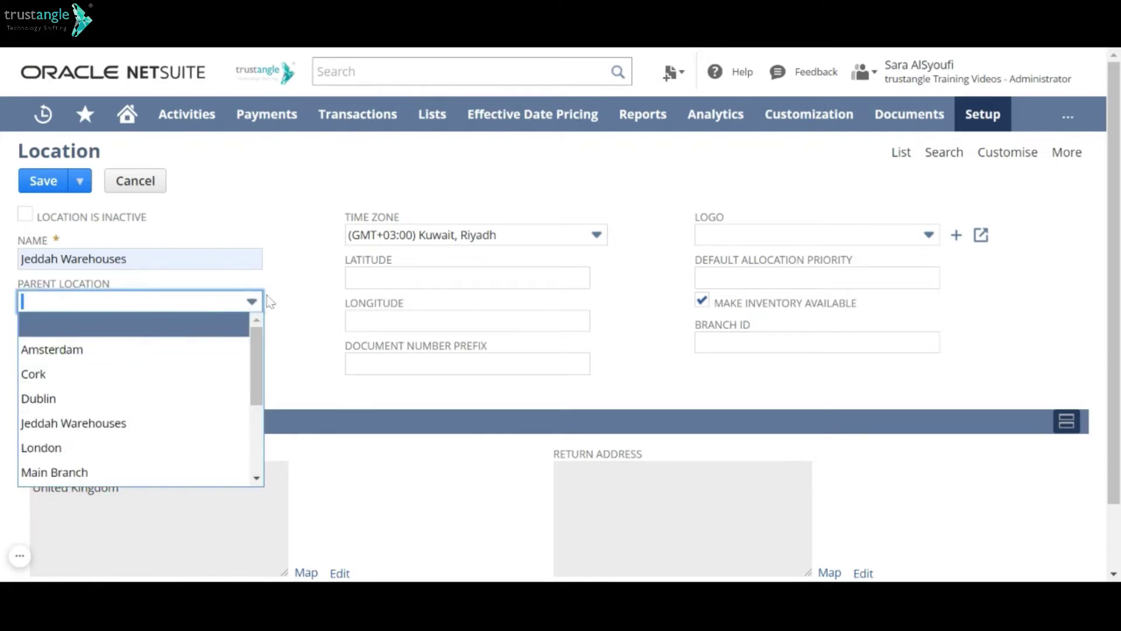
{"action": "left_click", "coordinate": [283, 311]}
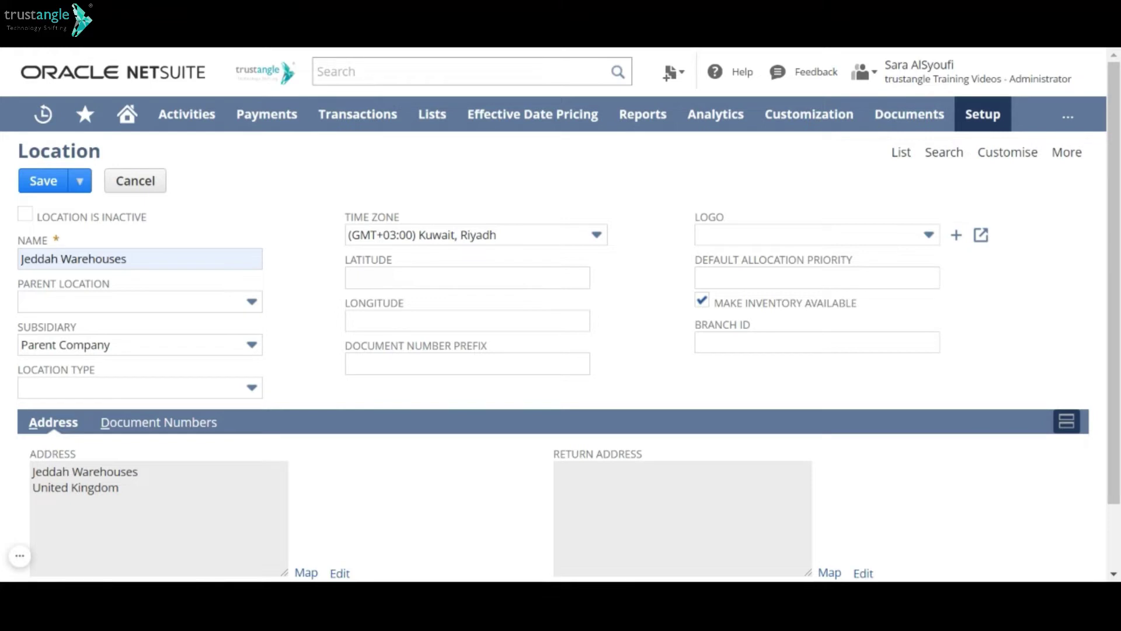
Assign the location to the subsidiary Parent Company : Saudi Arabia and set its location type to Warehouse.
{"action": "left_click", "coordinate": [251, 344]}
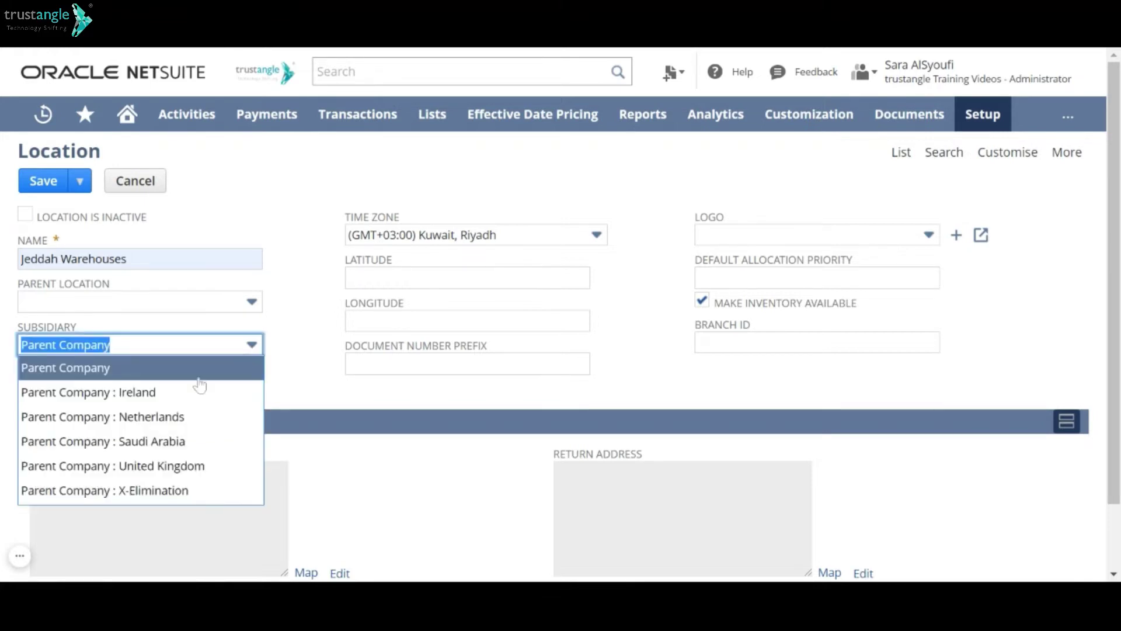
{"action": "left_click", "coordinate": [184, 444]}
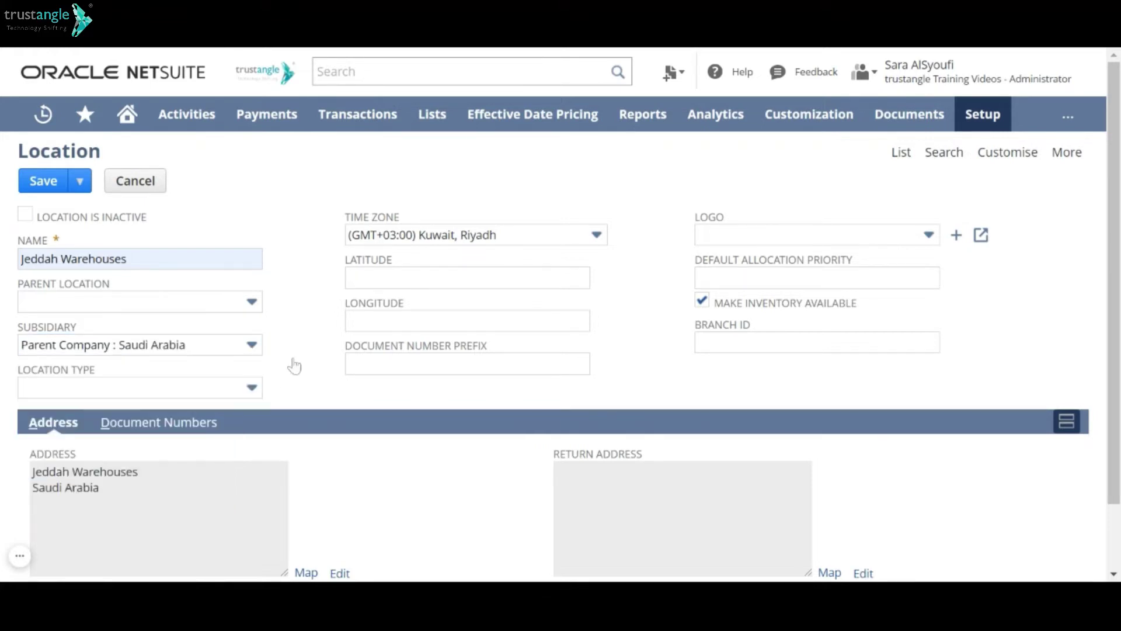
{"action": "left_click", "coordinate": [251, 389]}
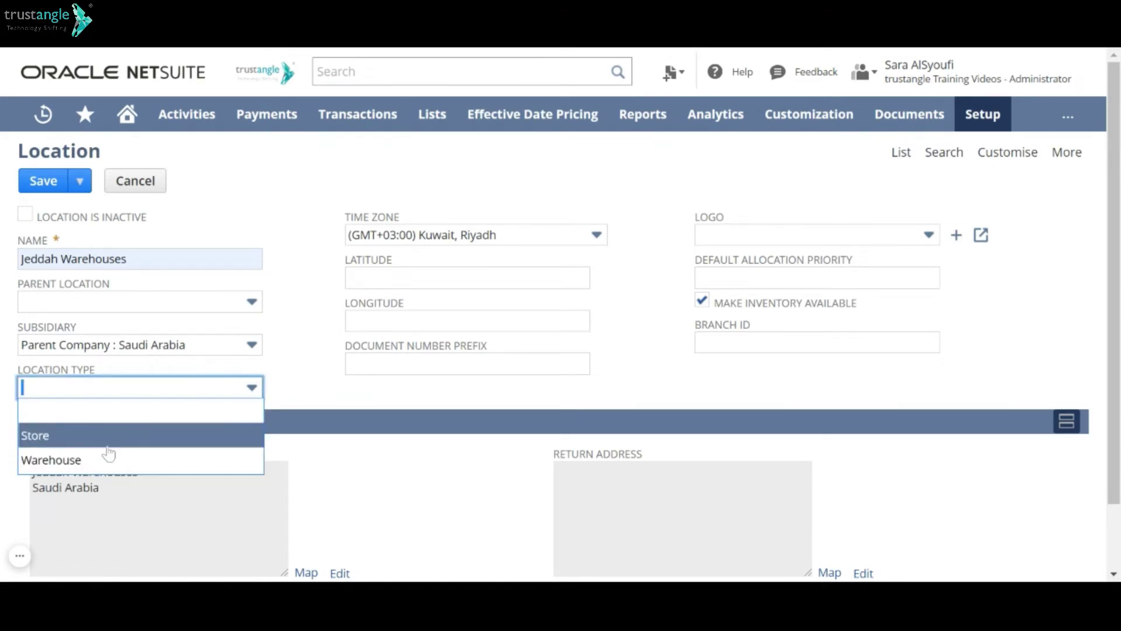
{"action": "left_click", "coordinate": [94, 463]}
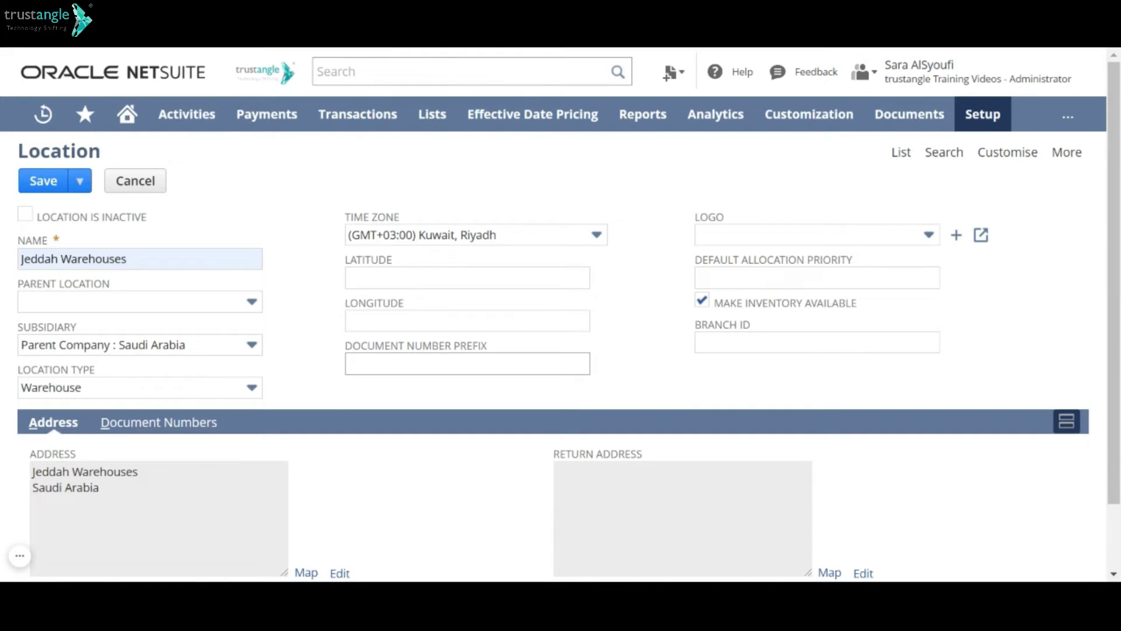
{"action": "left_click", "coordinate": [195, 428]}
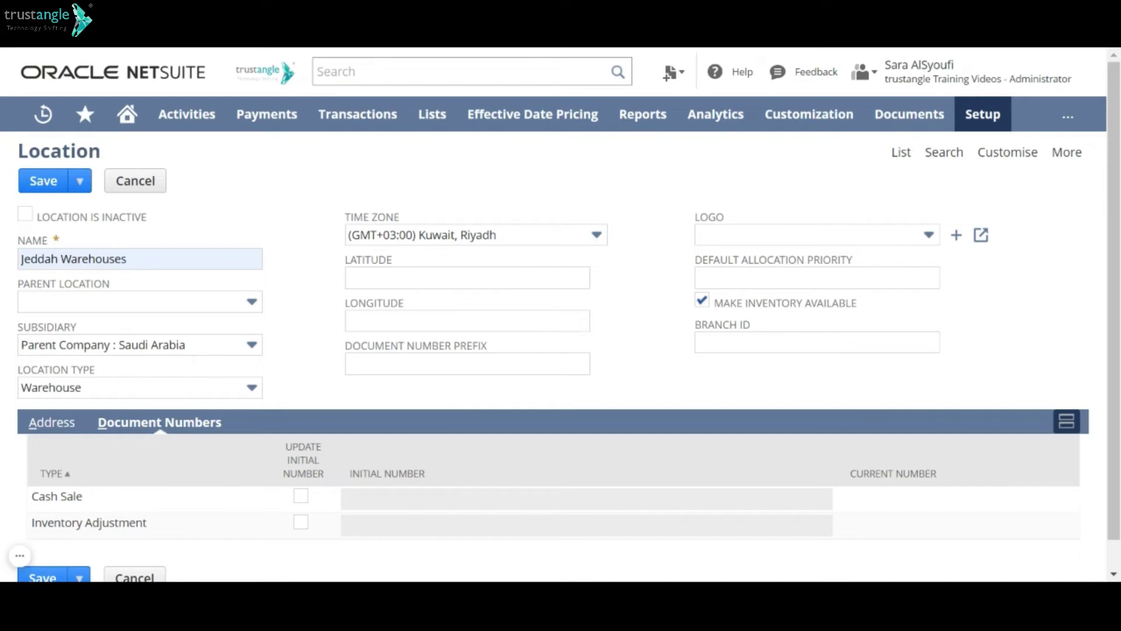
{"action": "left_click", "coordinate": [300, 497]}
{"action": "key", "text": "Tab"}
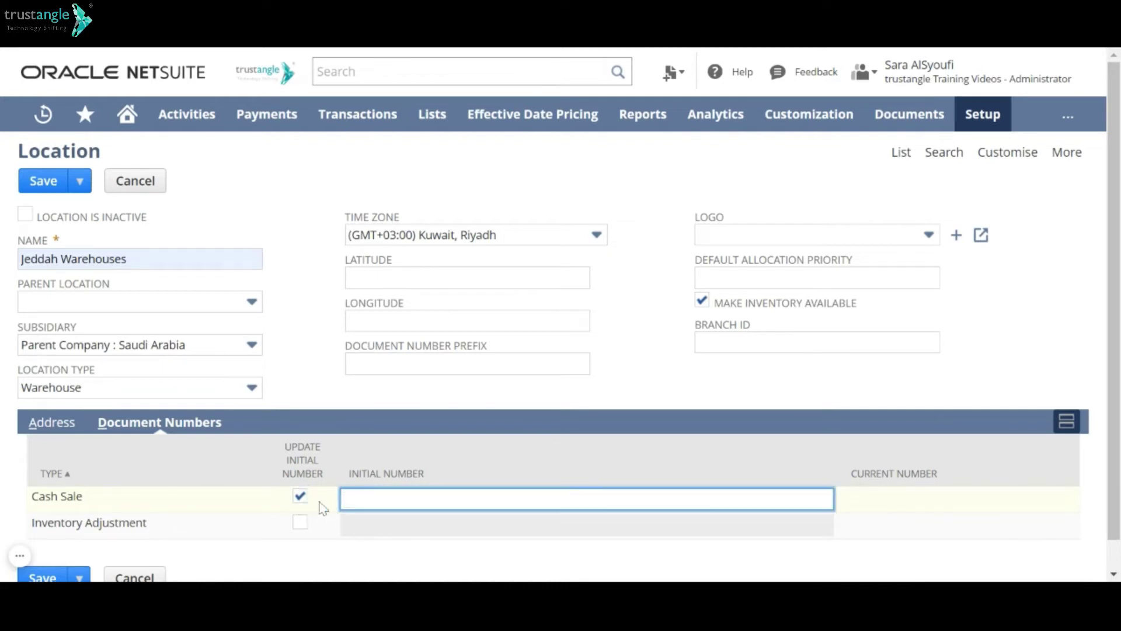
{"action": "left_click", "coordinate": [301, 497]}
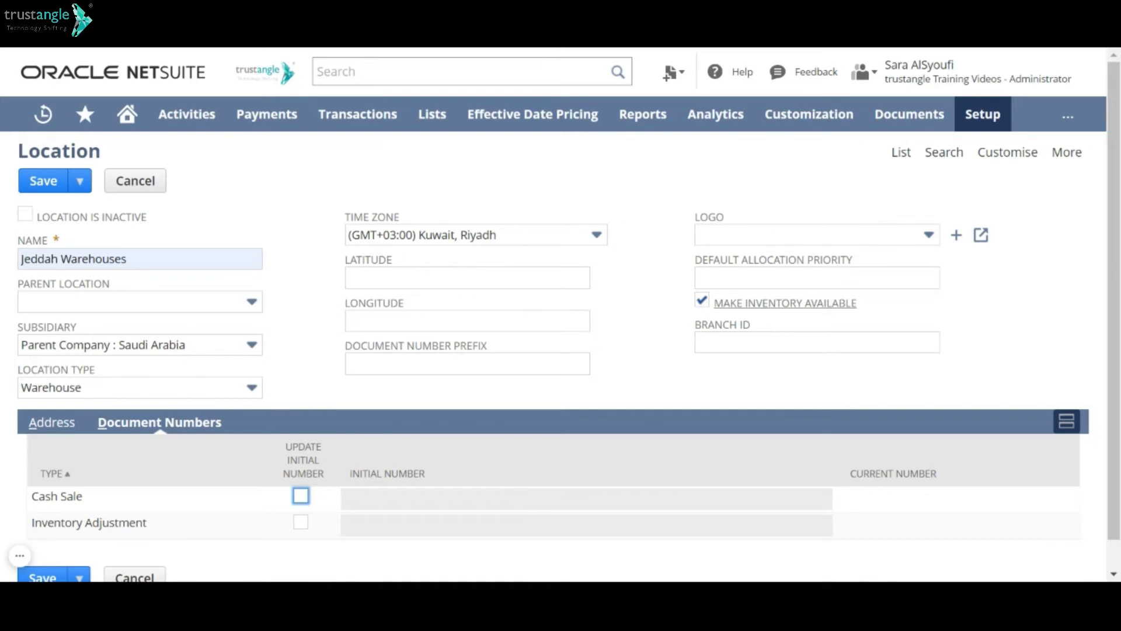
Save the Jeddah Warehouses location and open the list of all locations.
{"action": "left_click", "coordinate": [64, 426]}
{"action": "scroll", "coordinate": [324, 473], "scroll_direction": "down", "scroll_amount": 2}
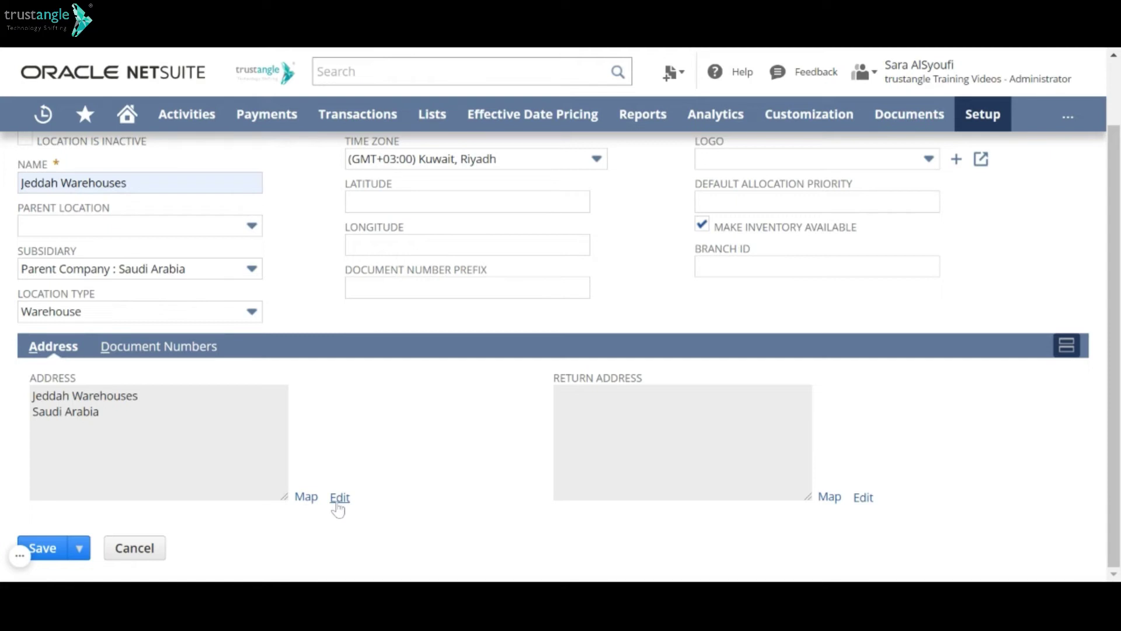
{"action": "scroll", "coordinate": [345, 439], "scroll_direction": "up", "scroll_amount": 2}
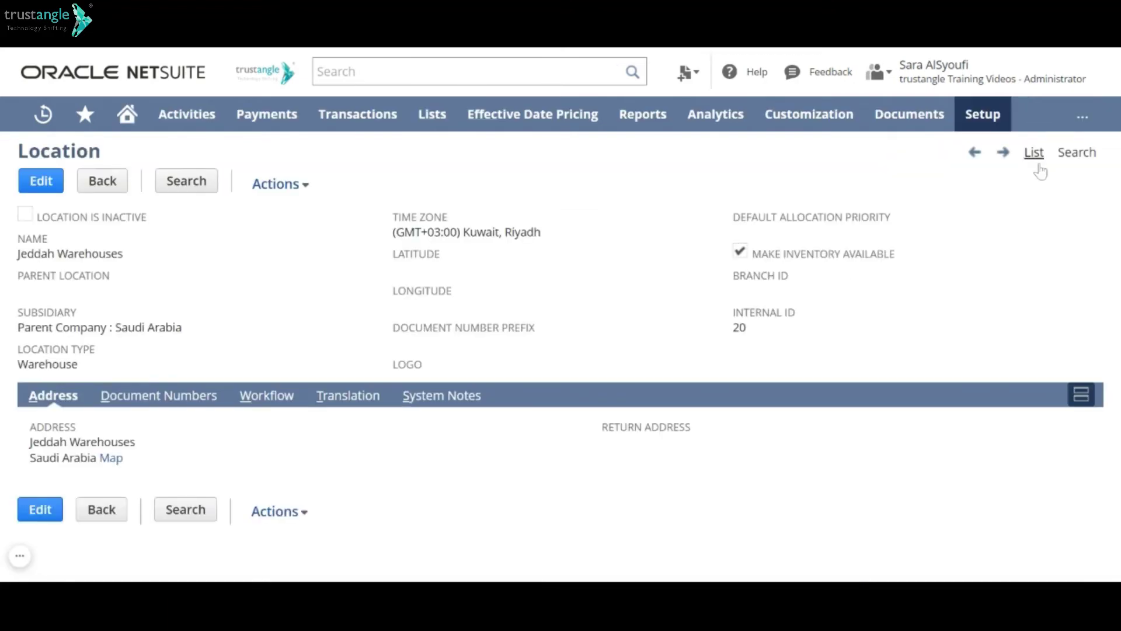
{"action": "left_click", "coordinate": [1034, 153]}
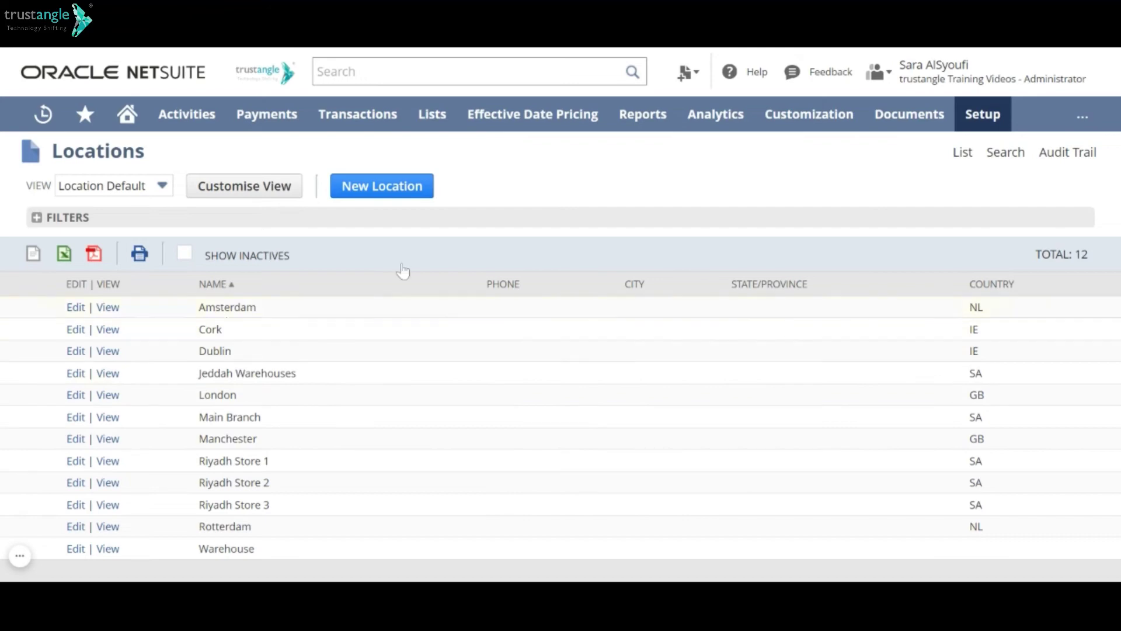
Start another new location named Jeddah Warehouse 1 with Jeddah Warehouses as its parent location.
{"action": "left_click", "coordinate": [384, 187]}
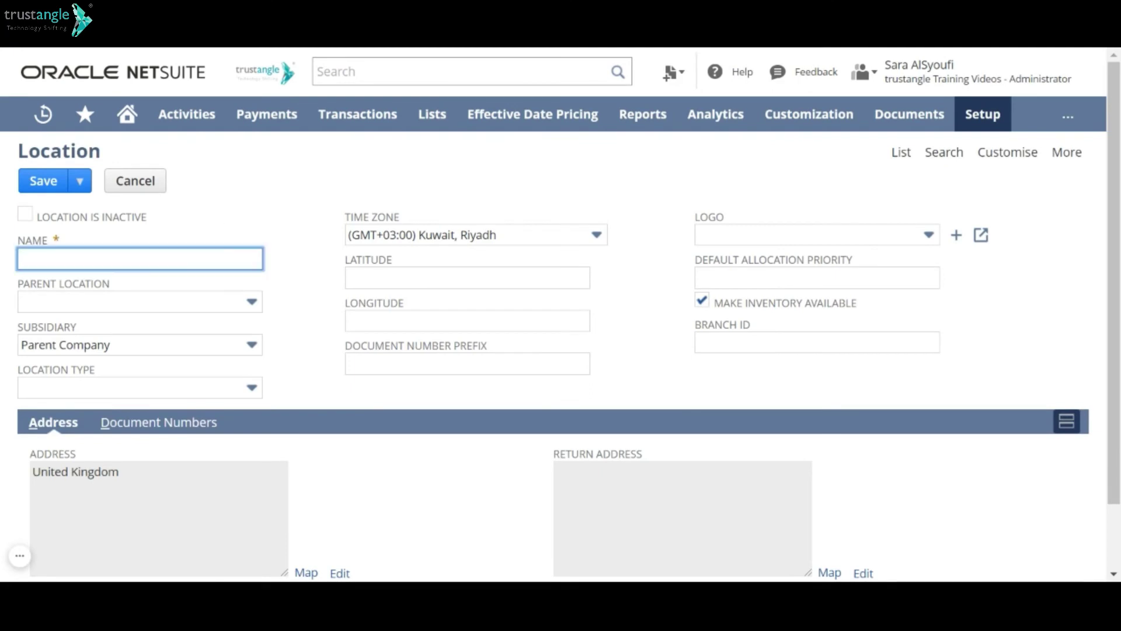
{"action": "type", "text": "Jeddah Warehouses"}
{"action": "key", "text": "BackSpace"}
{"action": "type", "text": "1"}
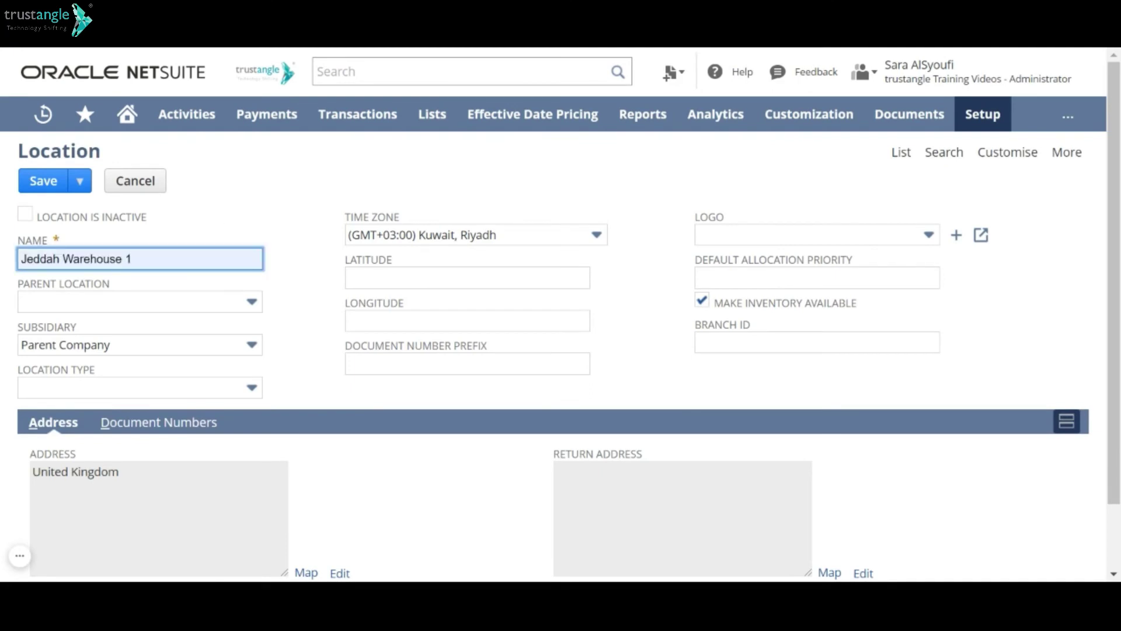
{"action": "left_click", "coordinate": [215, 317]}
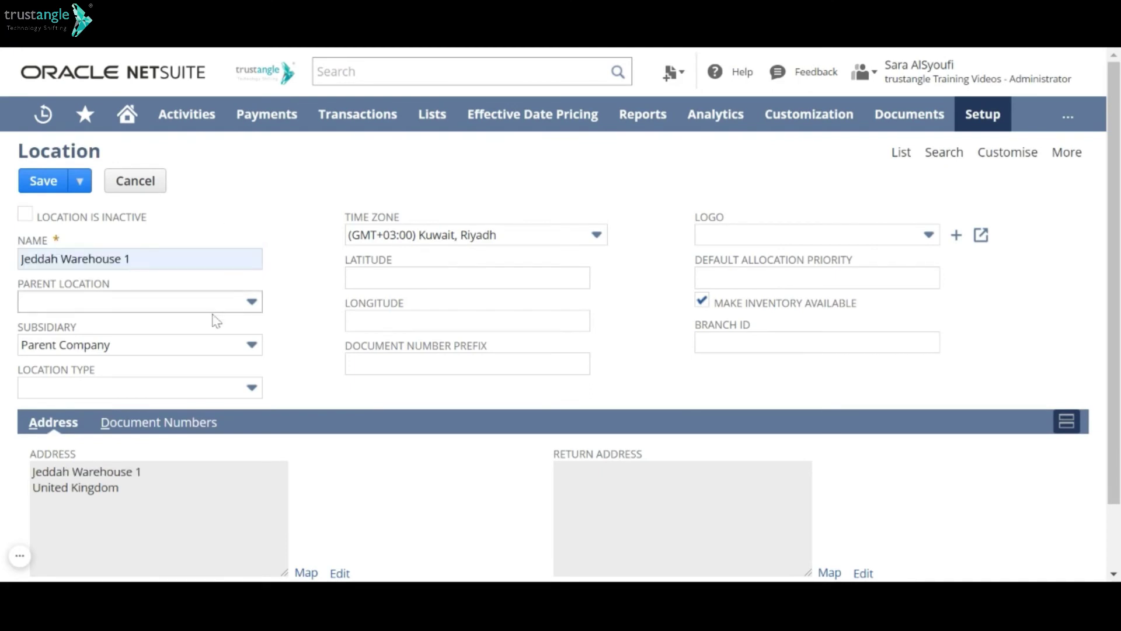
{"action": "left_click", "coordinate": [248, 310]}
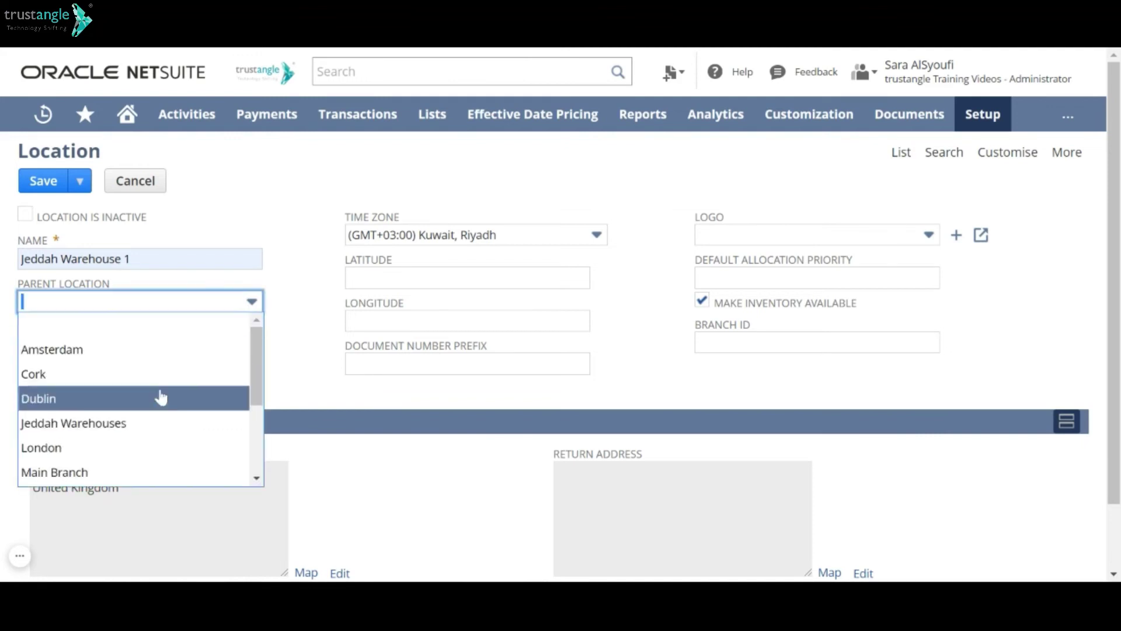
{"action": "left_click", "coordinate": [133, 422]}
{"action": "left_click", "coordinate": [334, 279]}
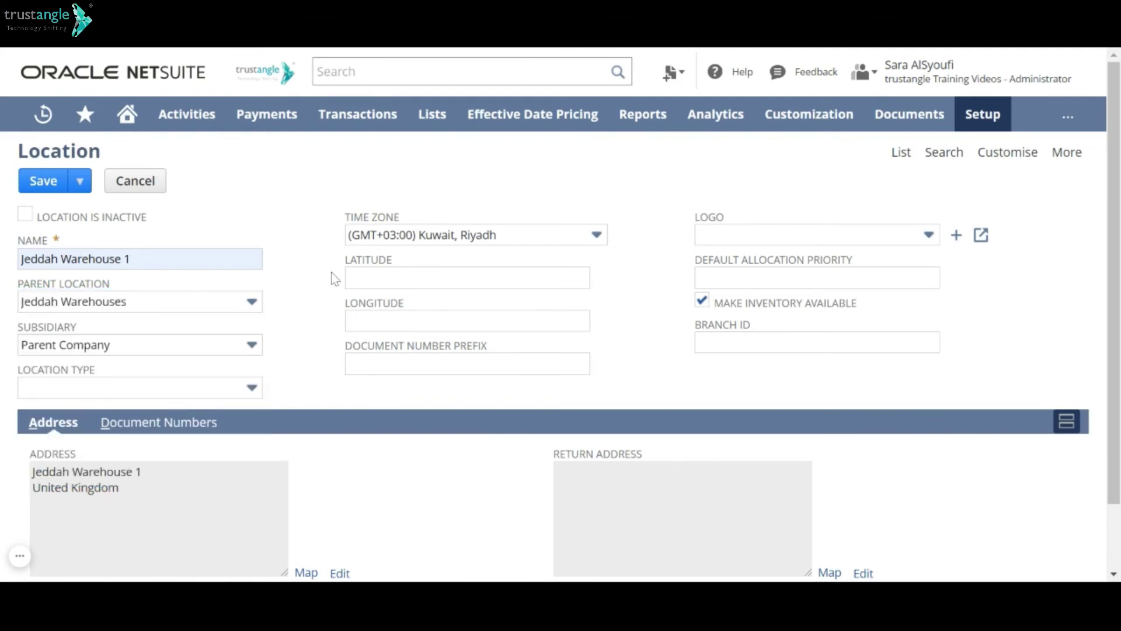
Set the subsidiary of Jeddah Warehouse 1 to Parent Company : Saudi Arabia and its location type to Warehouse.
{"action": "left_click", "coordinate": [254, 348]}
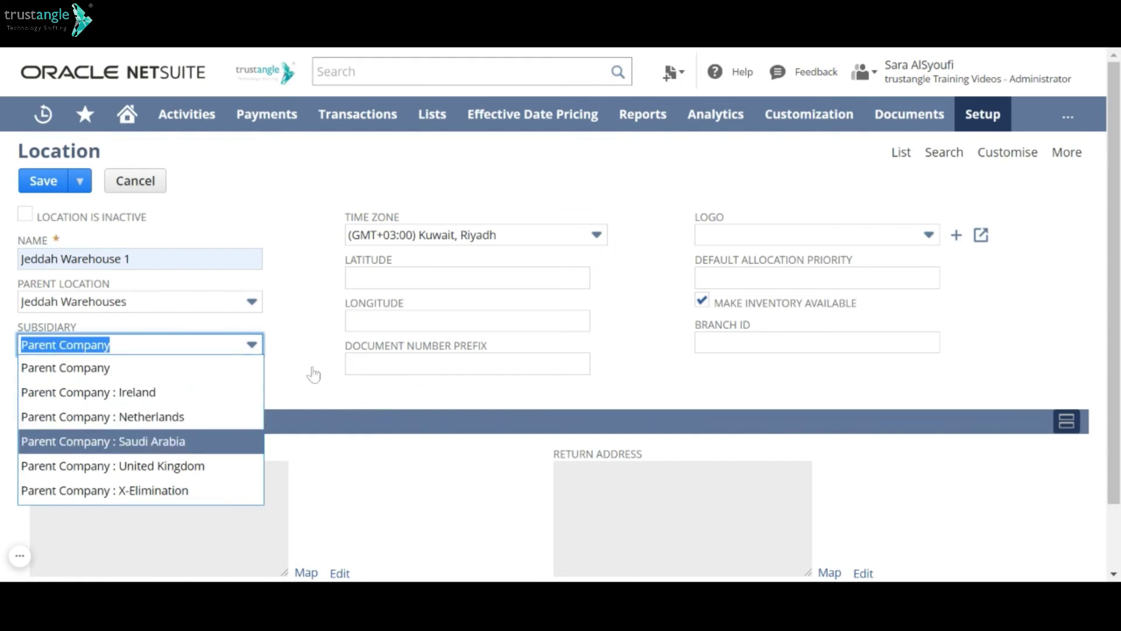
{"action": "key", "text": "Return"}
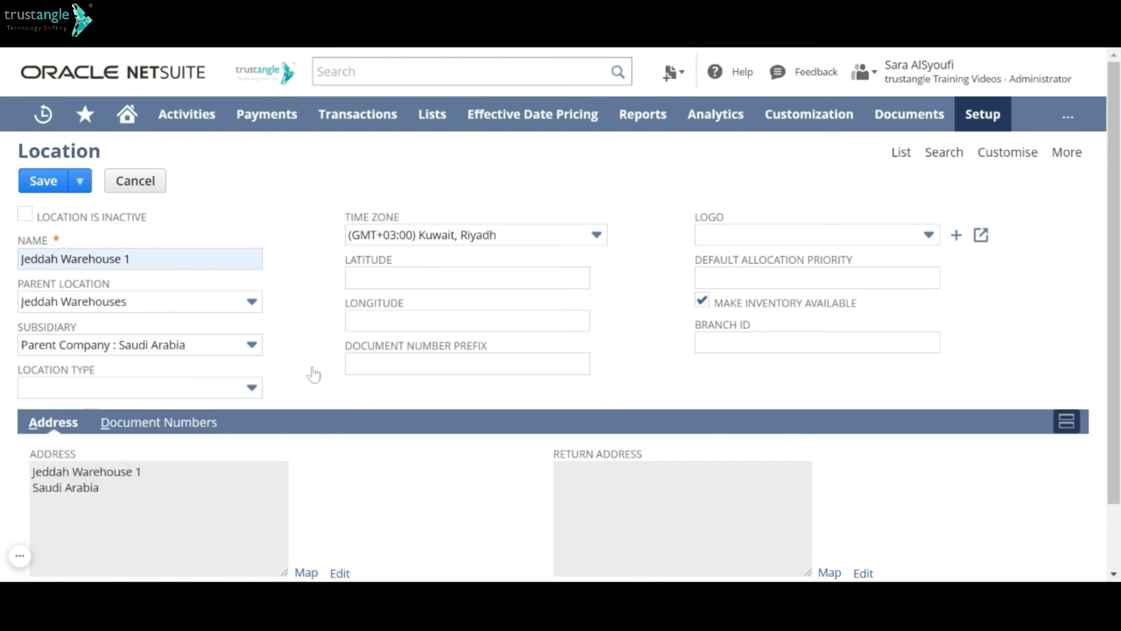
{"action": "left_click", "coordinate": [251, 387]}
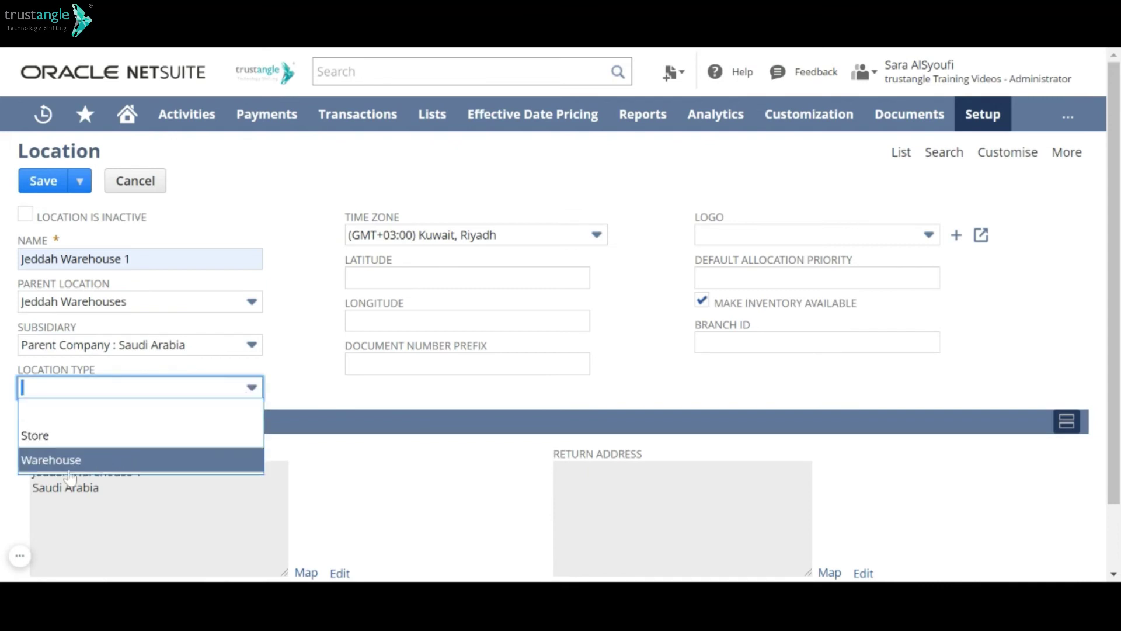
{"action": "left_click", "coordinate": [155, 459]}
{"action": "left_click", "coordinate": [310, 332]}
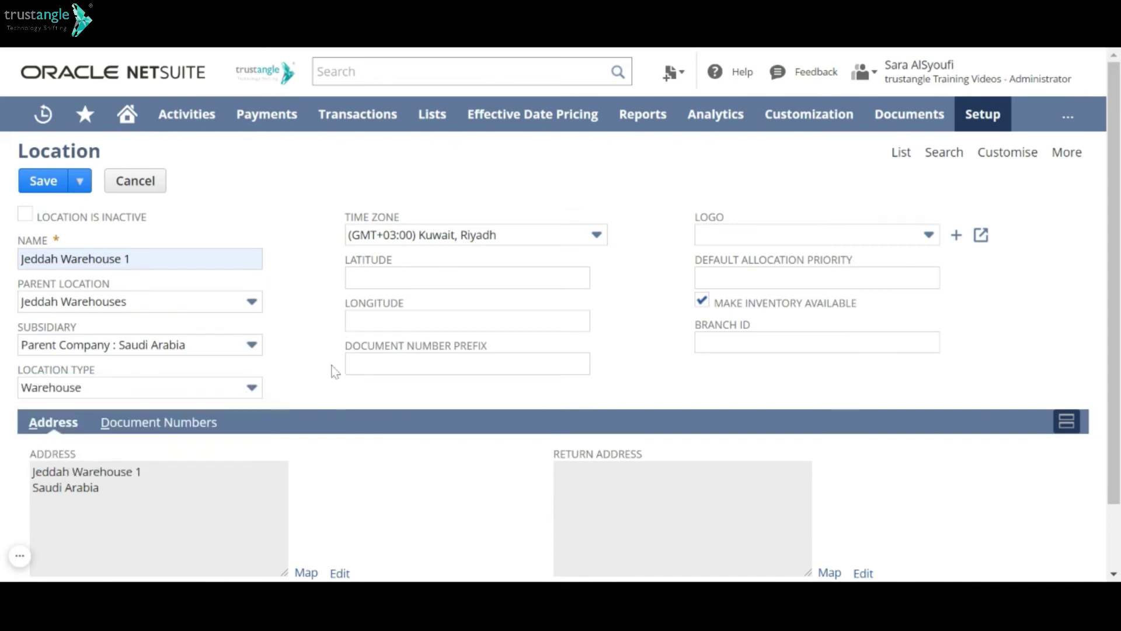
Set the document number prefix of Jeddah Warehouse 1 to JED-WH1- and save the location.
{"action": "left_click", "coordinate": [350, 365]}
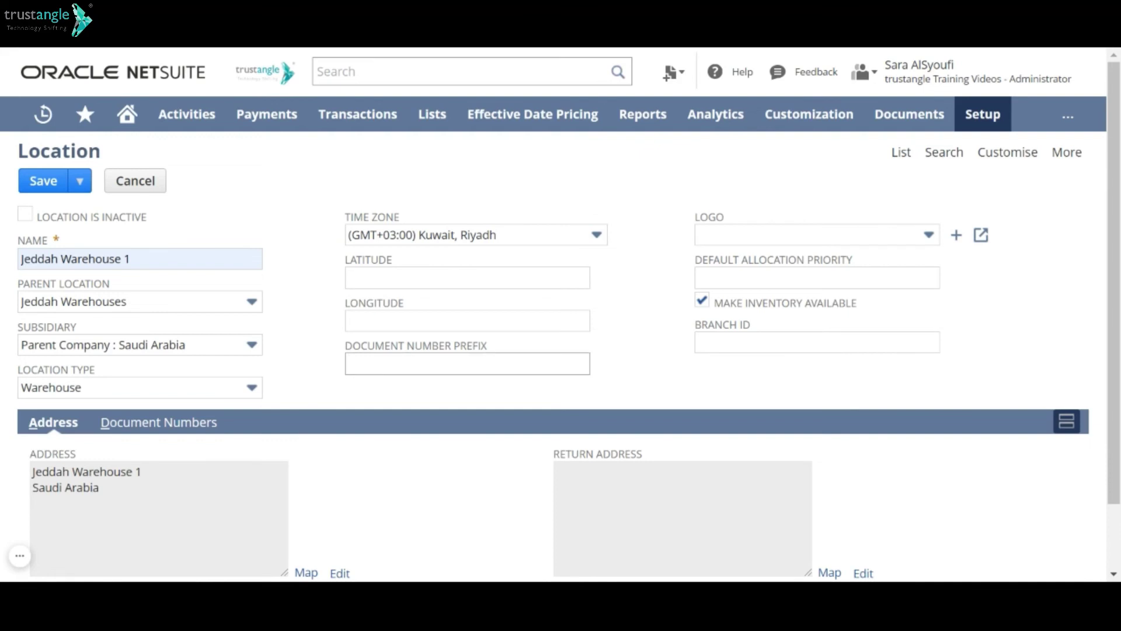
{"action": "type", "text": "JED-WH1-"}
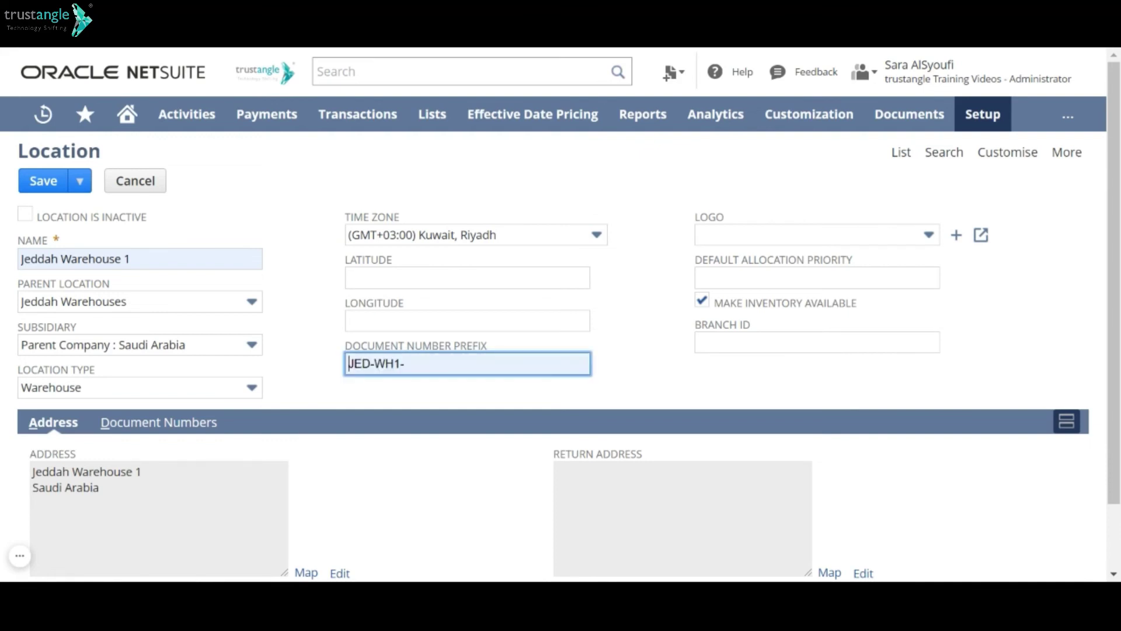
{"action": "left_click", "coordinate": [320, 378]}
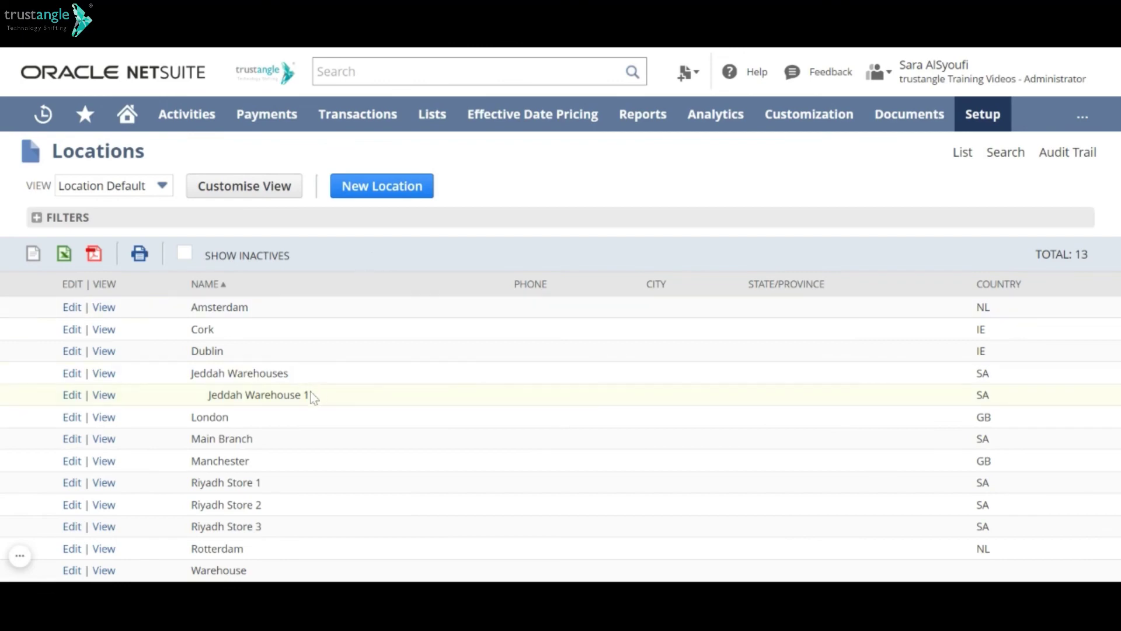
{"action": "left_click_drag", "start_coordinate": [312, 395], "coordinate": [210, 400]}
{"action": "left_click_drag", "start_coordinate": [300, 380], "coordinate": [187, 381]}
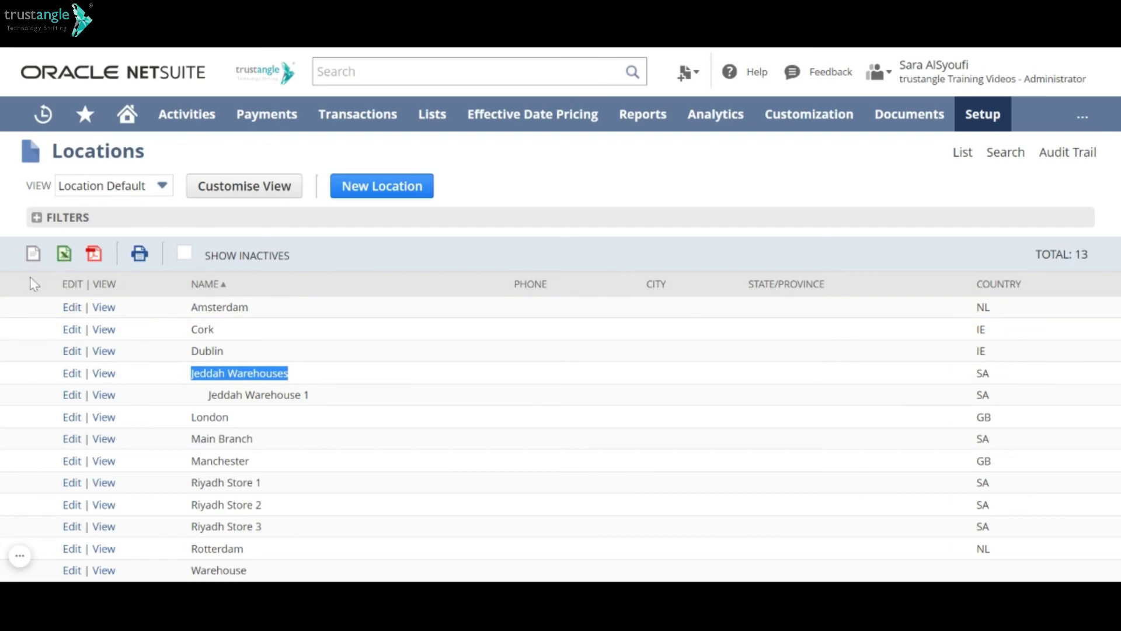
{"action": "left_click", "coordinate": [370, 340]}
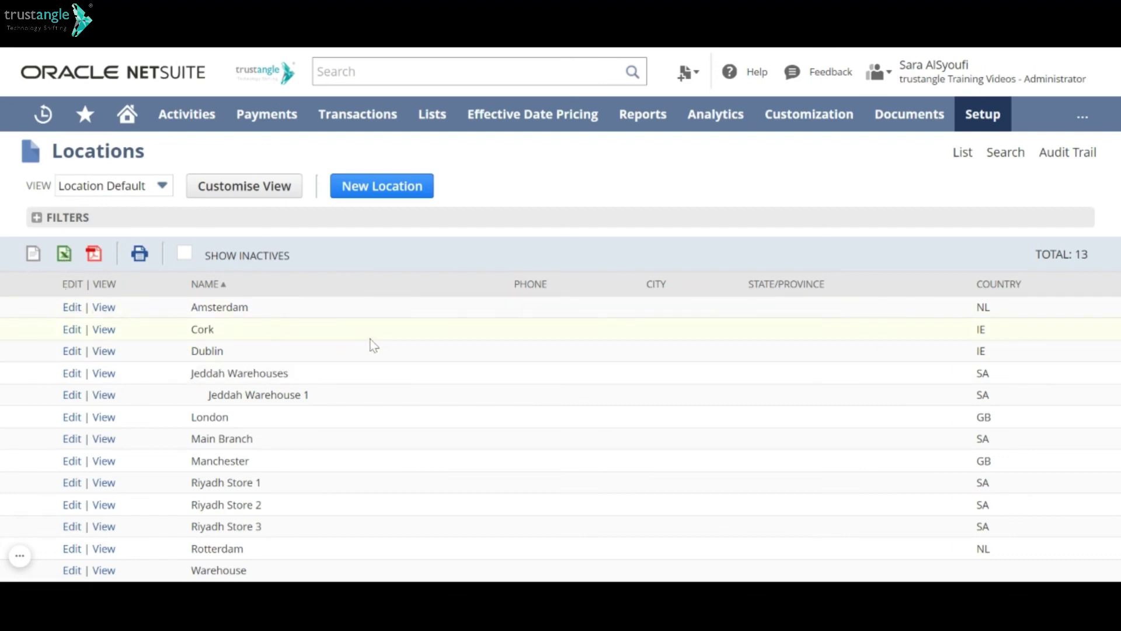